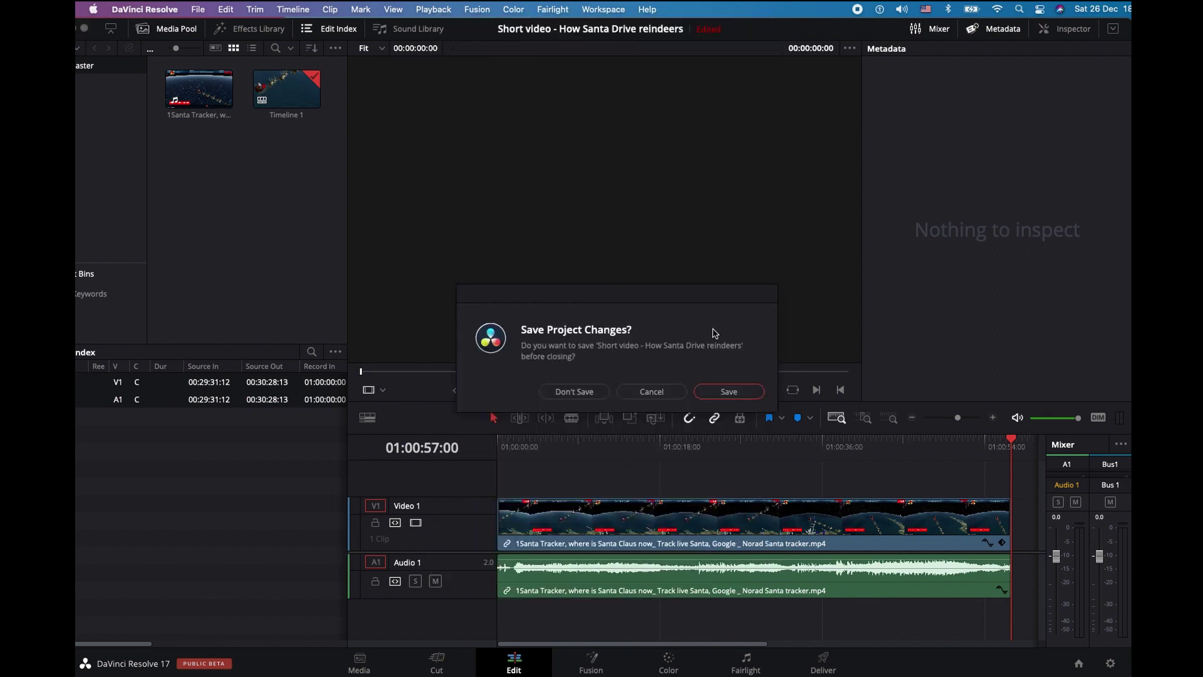
- Save changes to the Santa reindeer project and create an empty project named 'Shorts'
left_click(722, 391)
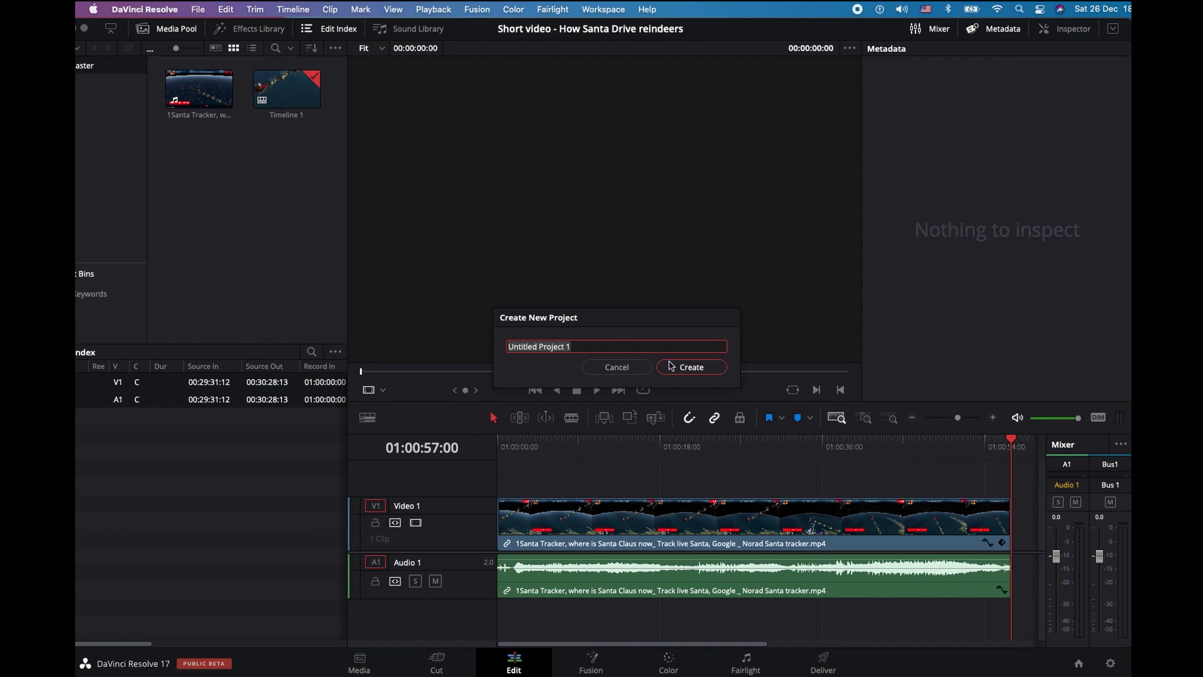
type("Shorts")
left_click(670, 366)
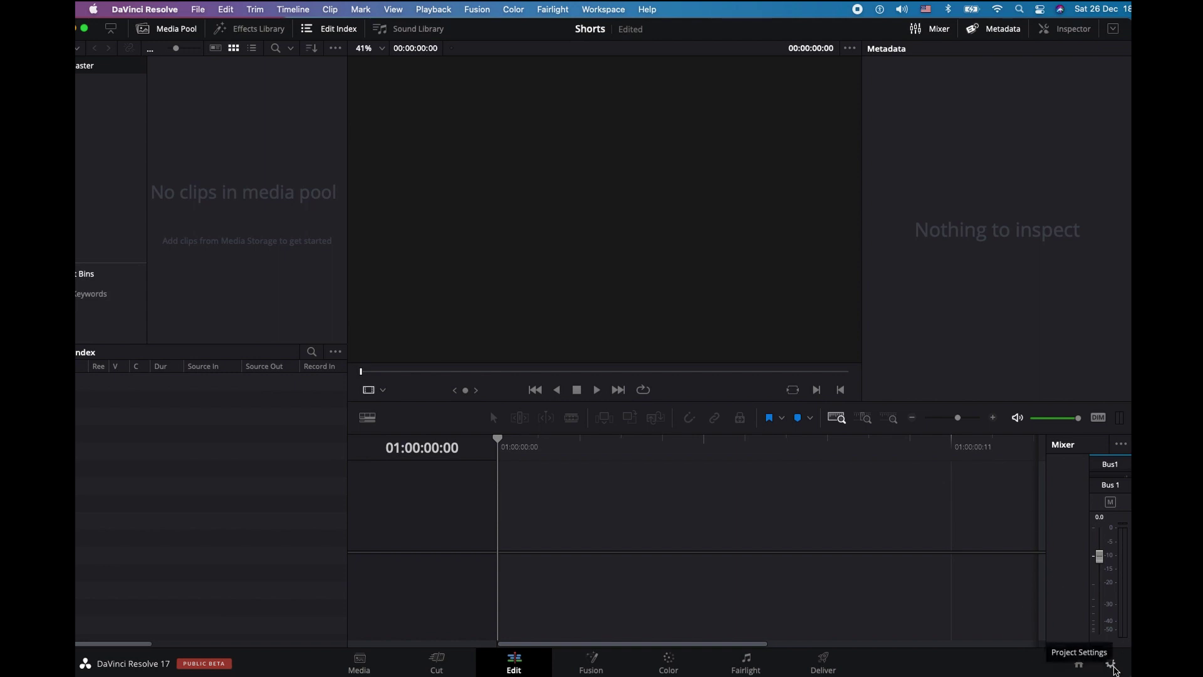
- In Project Settings, set the timeline resolution to Custom 1080 x 1920 and save
left_click(1110, 664)
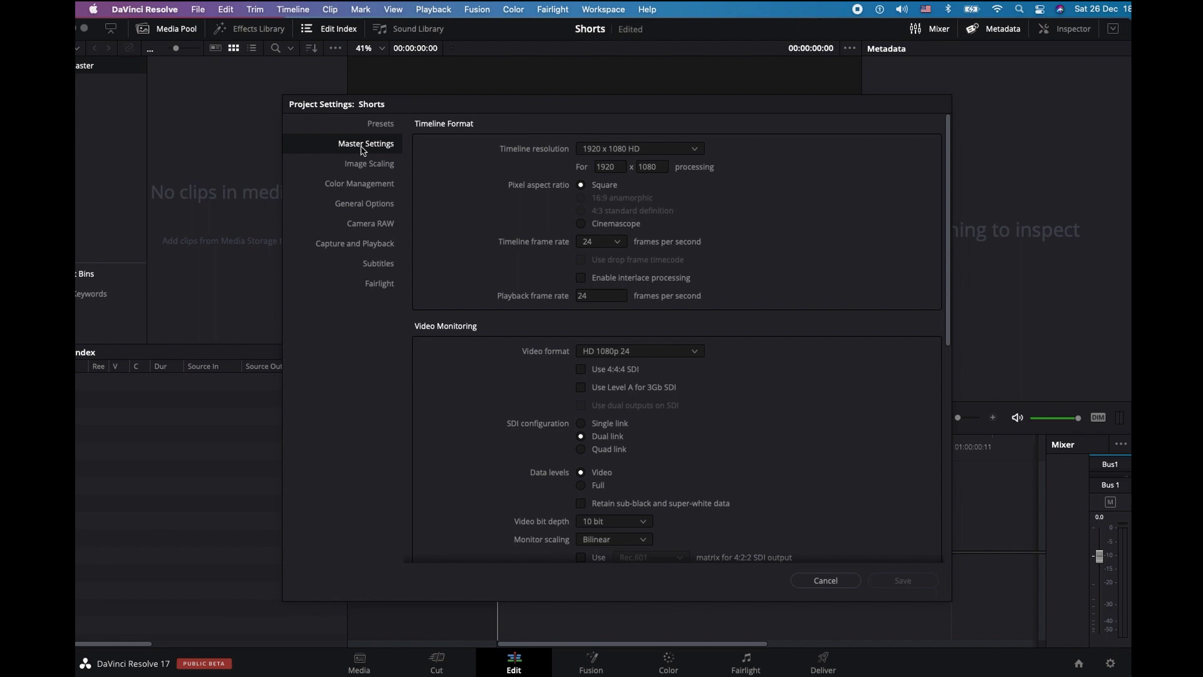
left_click(672, 154)
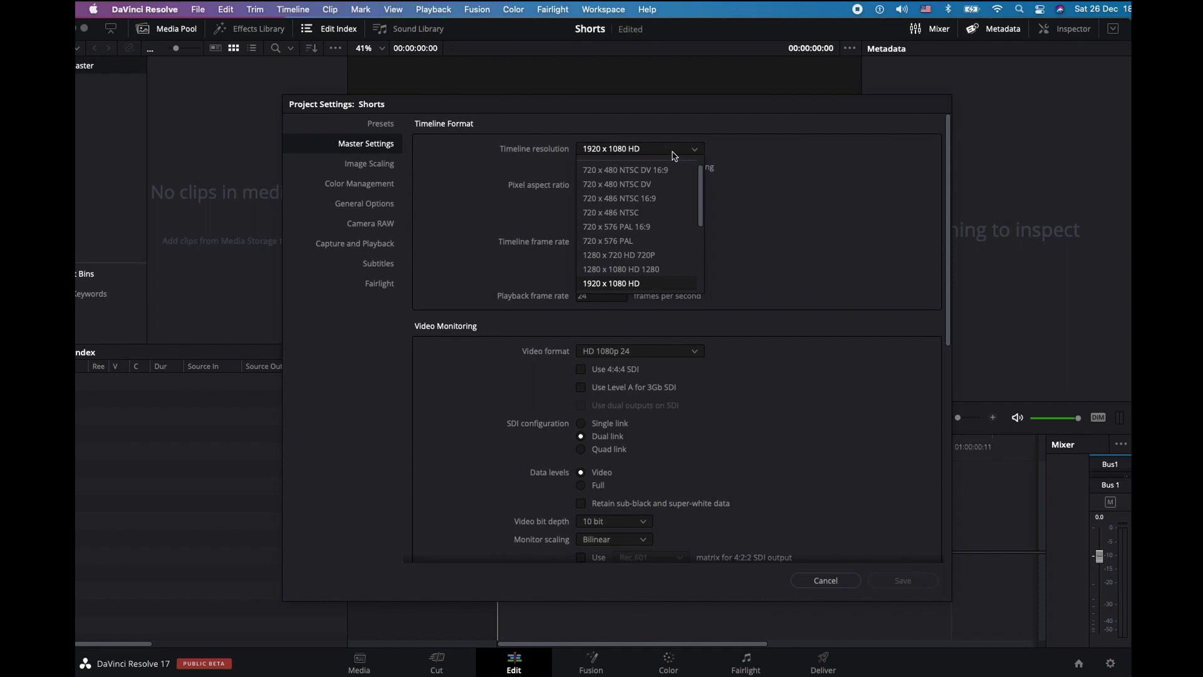
left_click(810, 178)
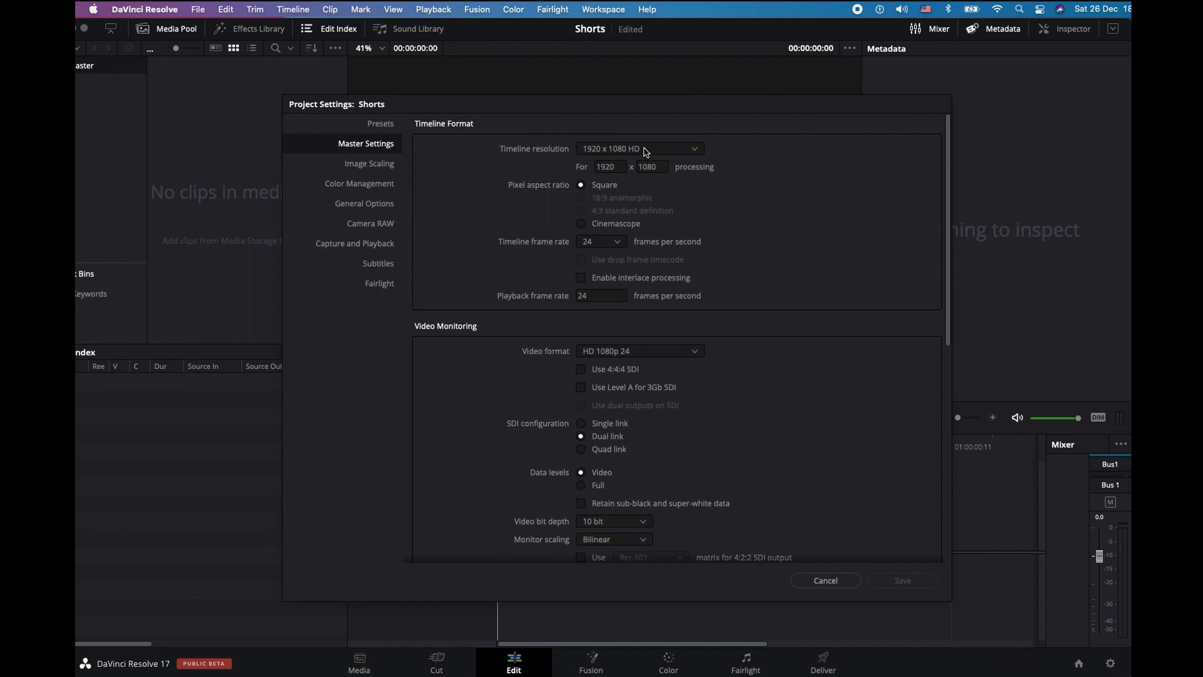
left_click(645, 152)
left_click(844, 185)
left_click(696, 154)
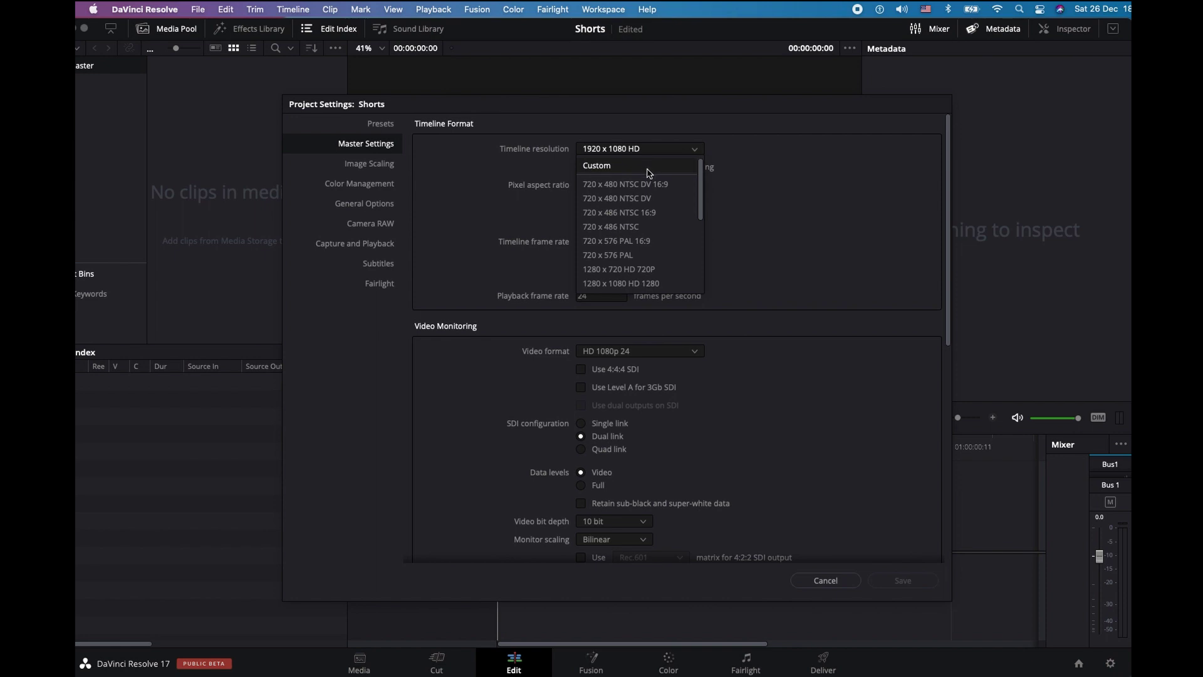
left_click(623, 167)
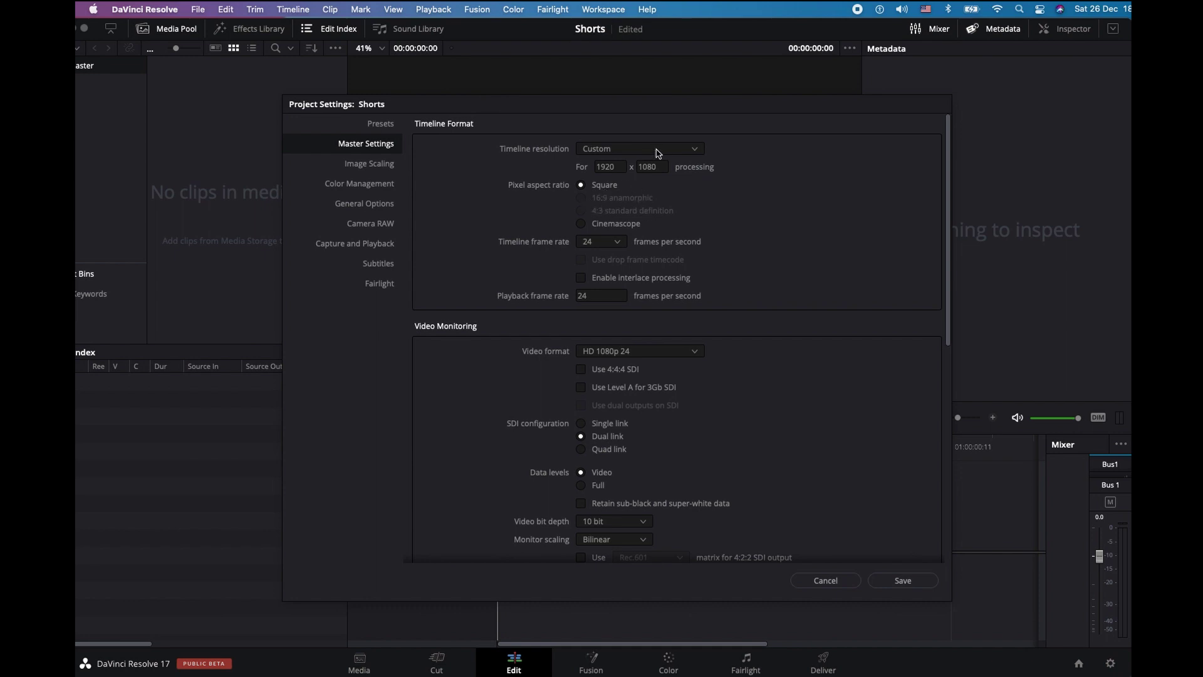
double_click(604, 166)
type("1")
left_click(916, 582)
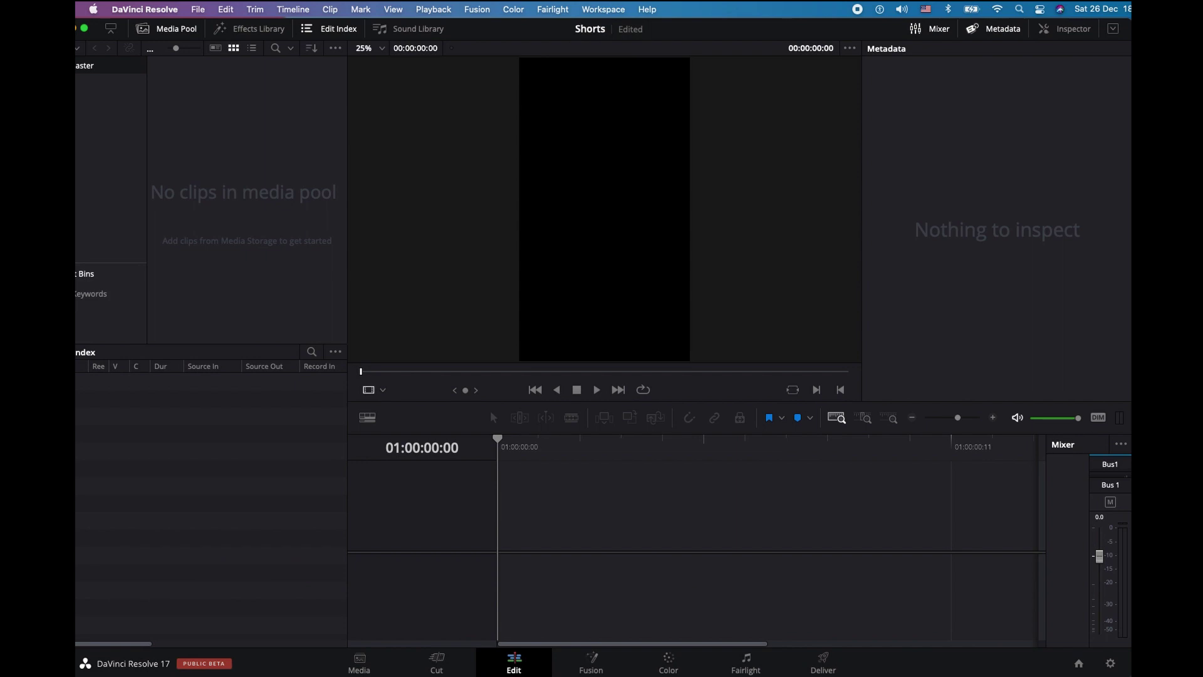
- Drop the Nonstop Christmas song playlist clip on the timeline and change the project frame rate to match
key("super+Tab")
mouse_move(448, 93)
left_mouse_down()
mouse_move(841, 53)
mouse_move(1127, 52)
mouse_move(736, 402)
left_mouse_up()
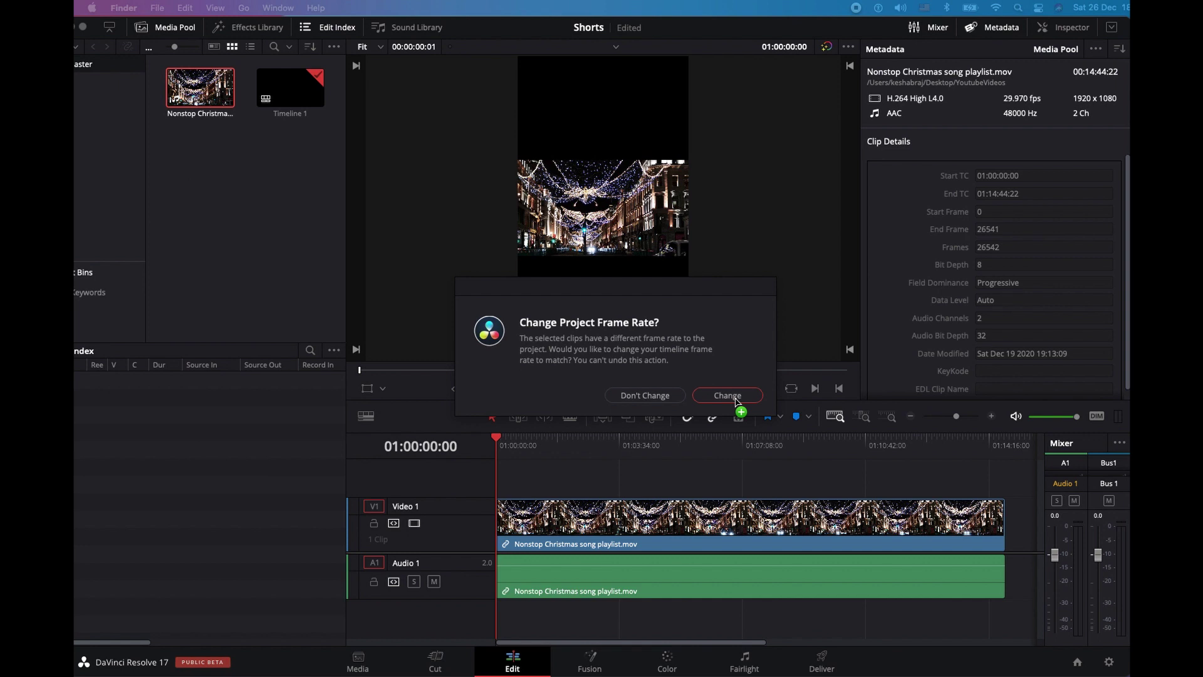
left_click(735, 398)
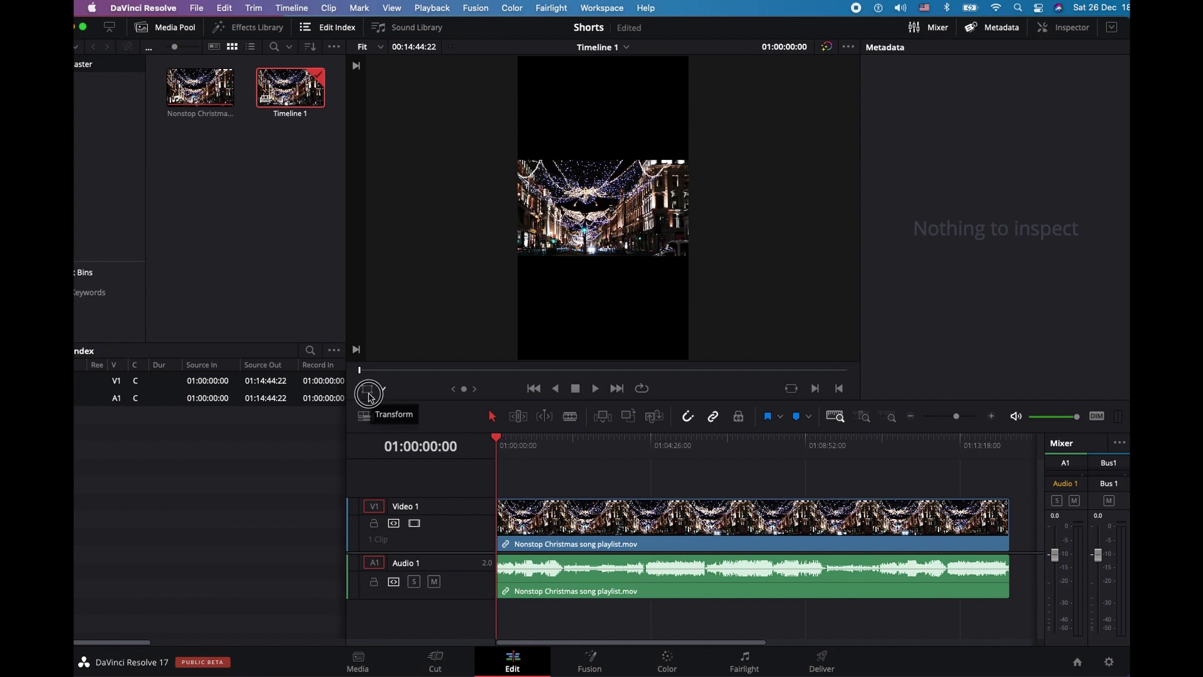
- Use the Transform handles to enlarge the Christmas lights video until it fills the vertical frame
left_click(367, 389)
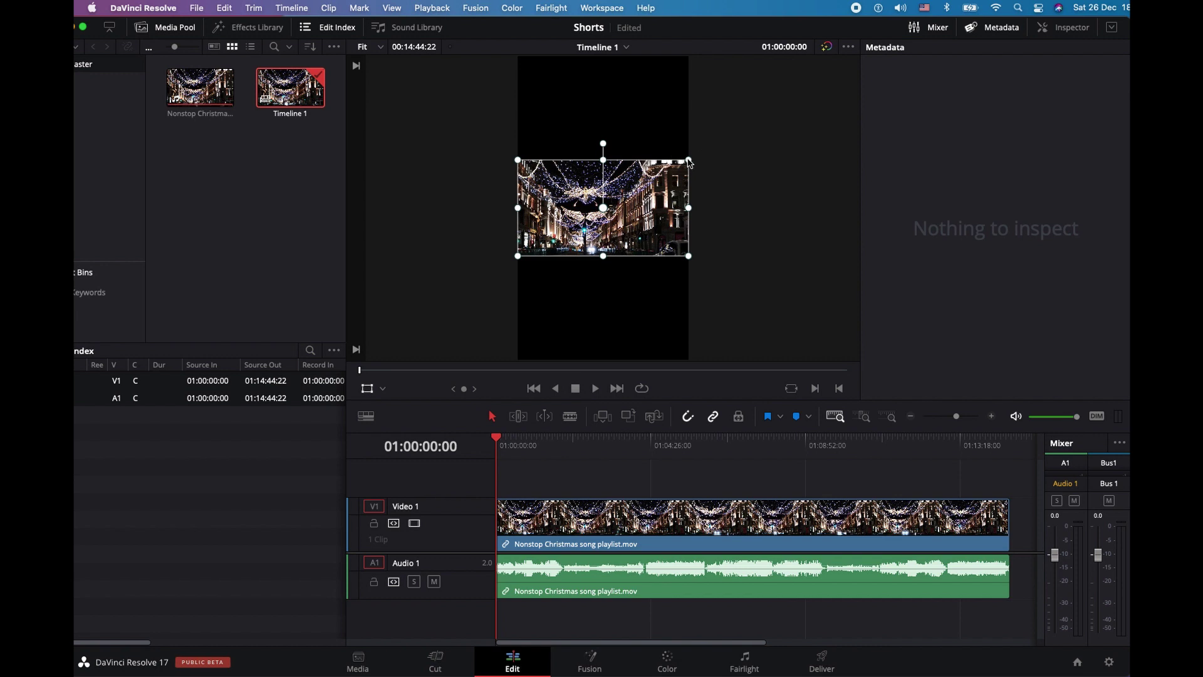
left_click_drag(689, 162, 722, 129)
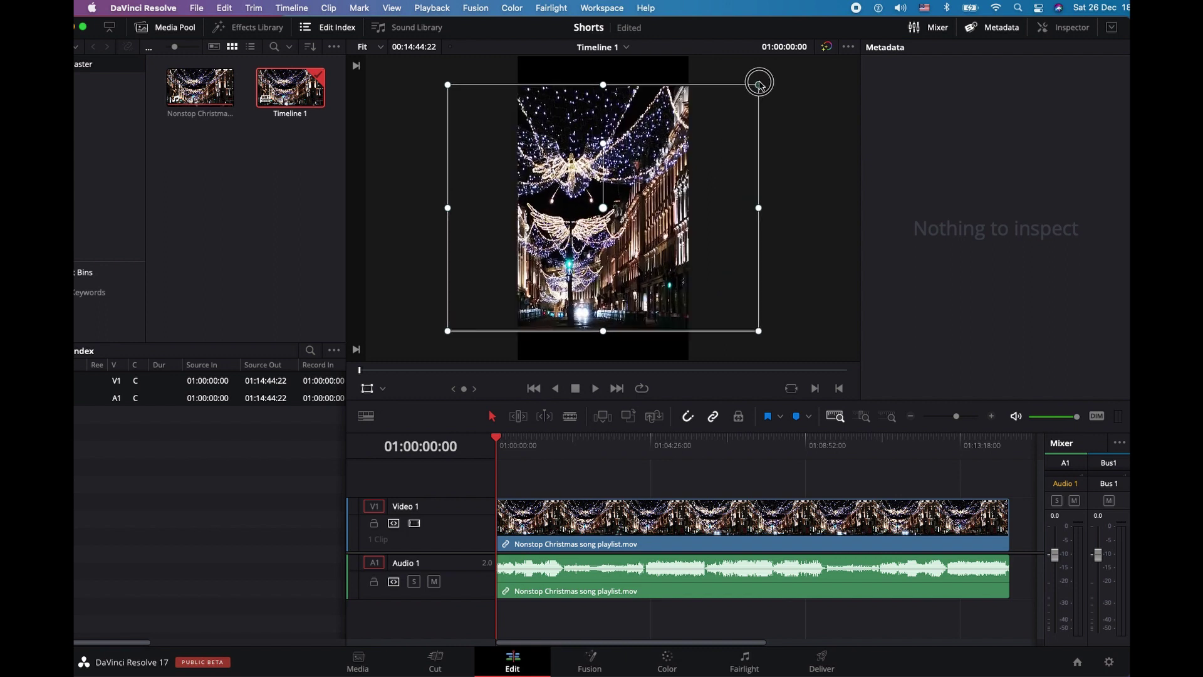
left_click_drag(721, 129, 835, 34)
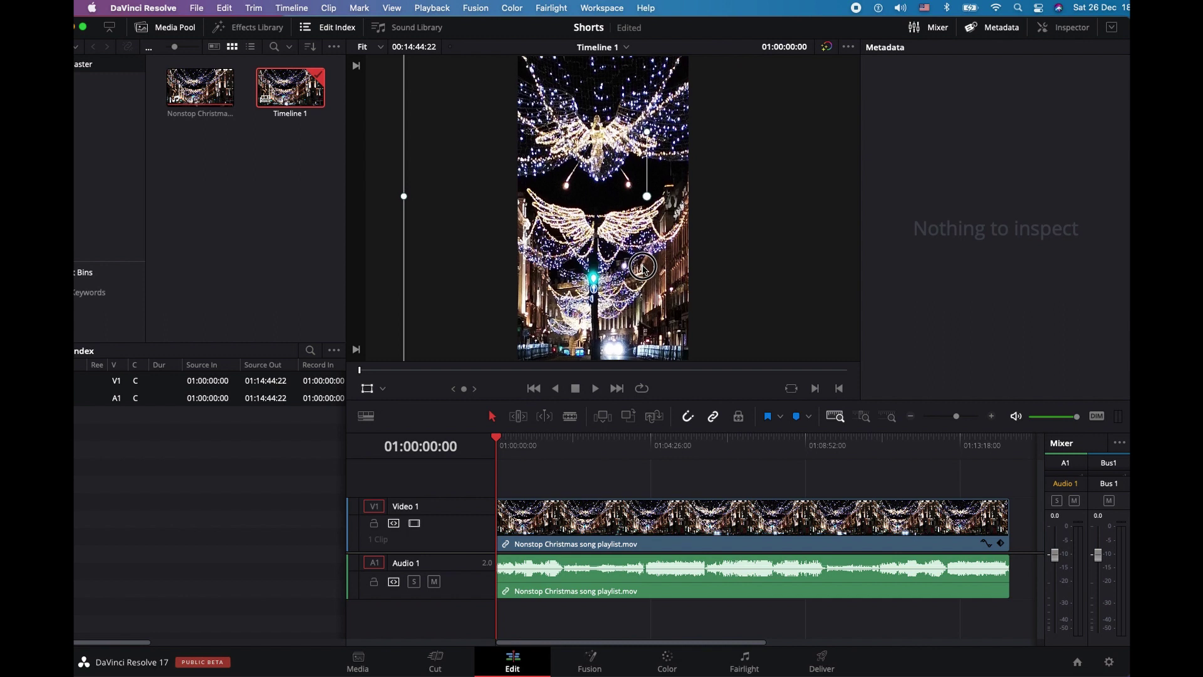
left_click(367, 388)
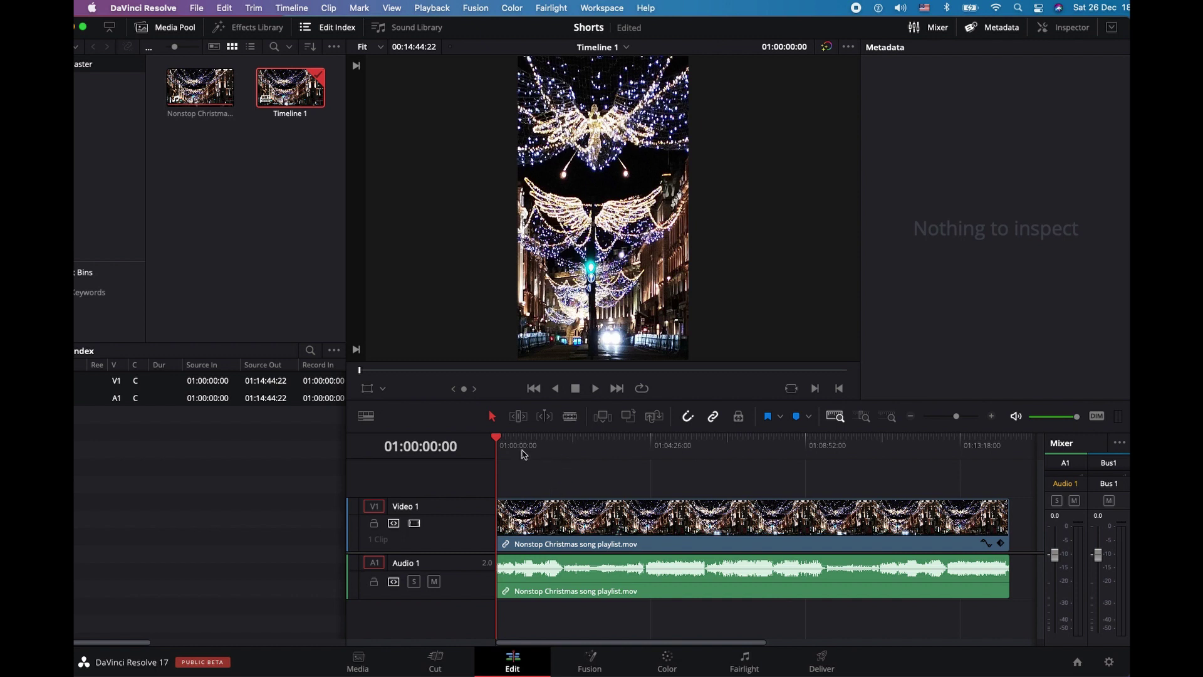
- Trim the clip's end at 01:00:57:19, mute the audio, and play the timeline from the start
mouse_move(498, 441)
left_mouse_down()
mouse_move(626, 444)
mouse_move(529, 443)
left_mouse_up()
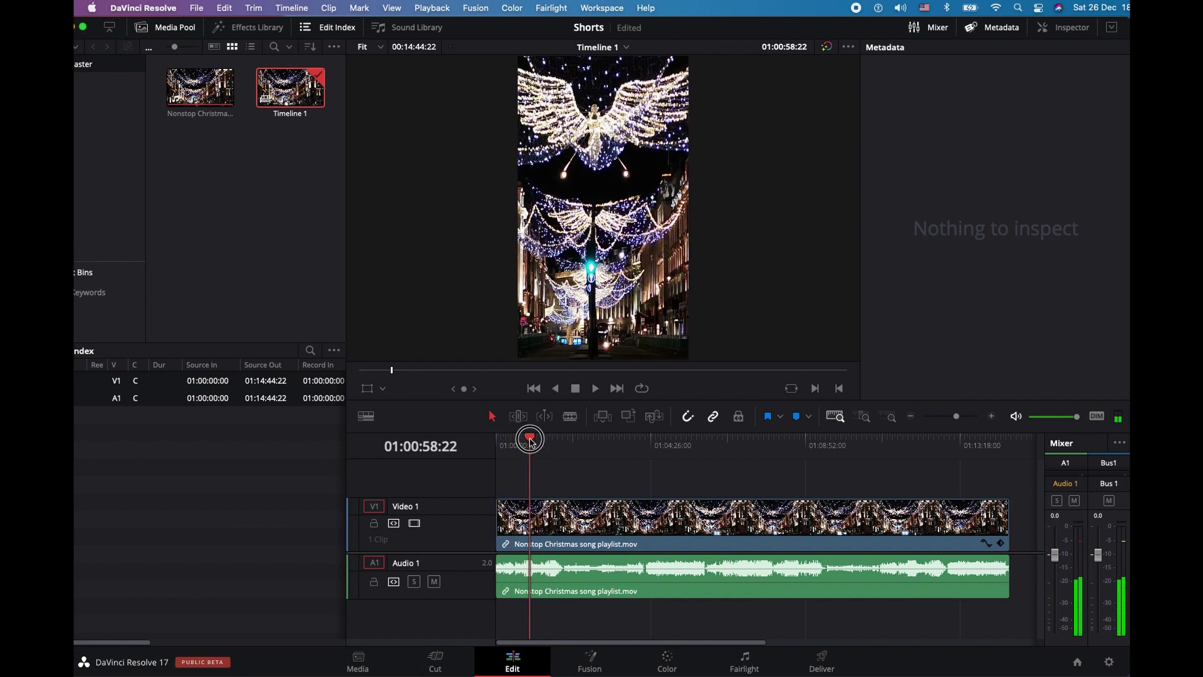
key("shift+]")
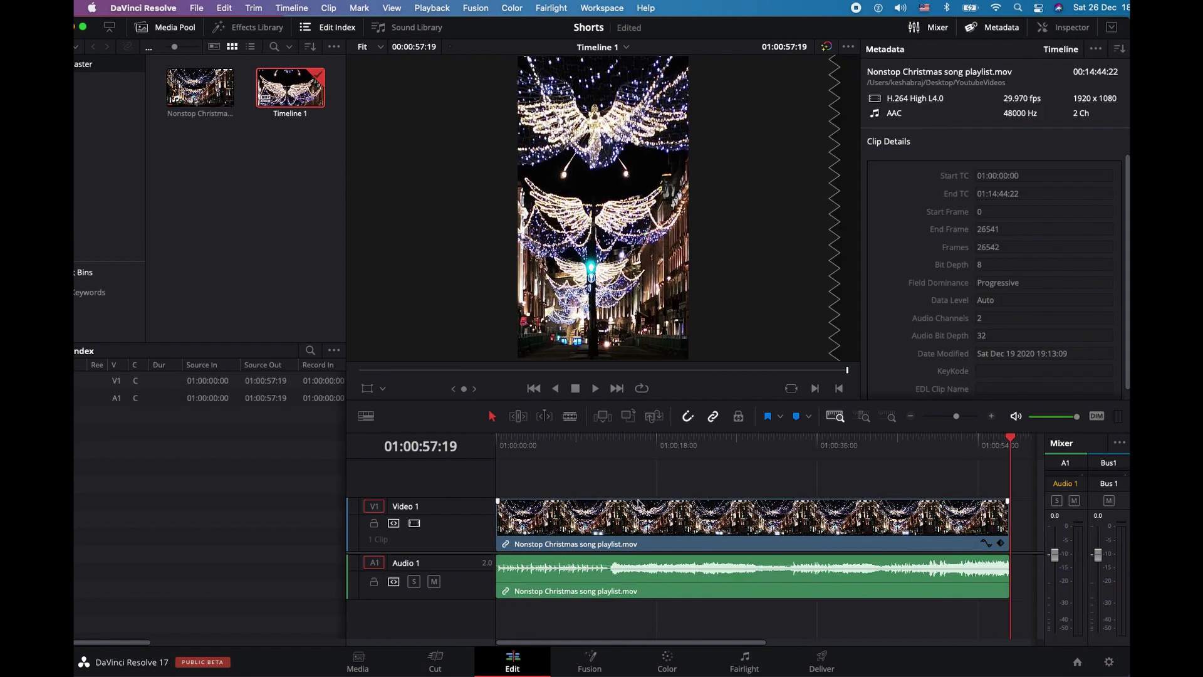
left_click(1015, 415)
left_click_drag(1011, 443, 453, 487)
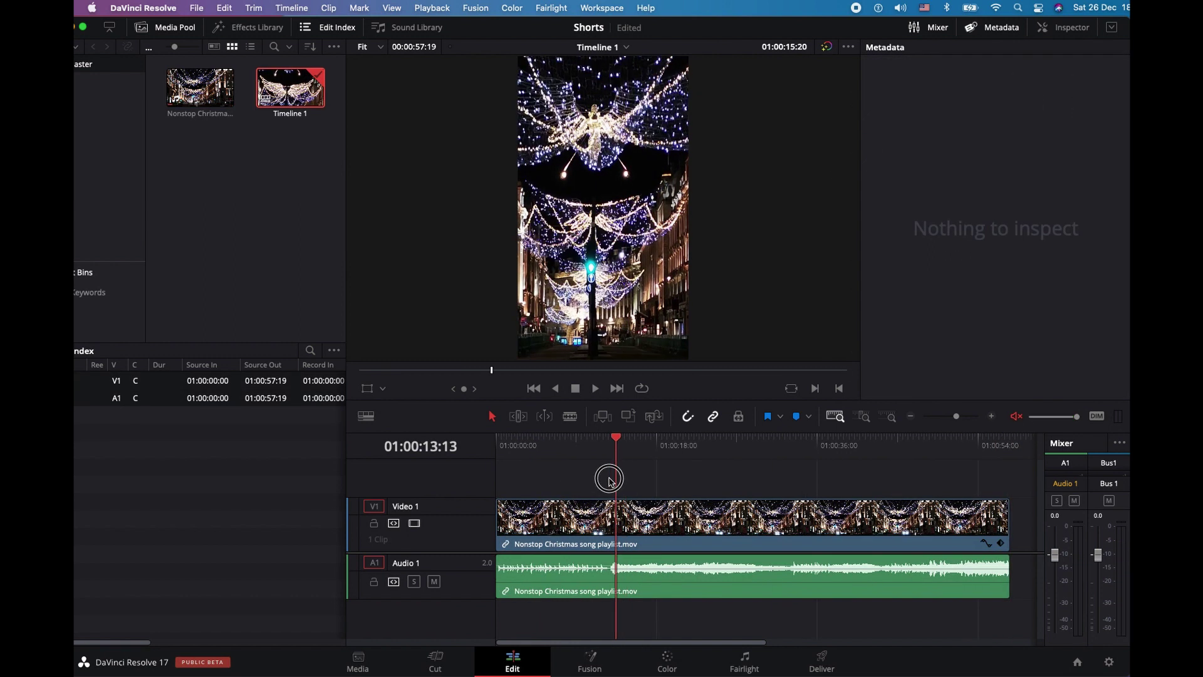
key("space")
left_click(883, 444)
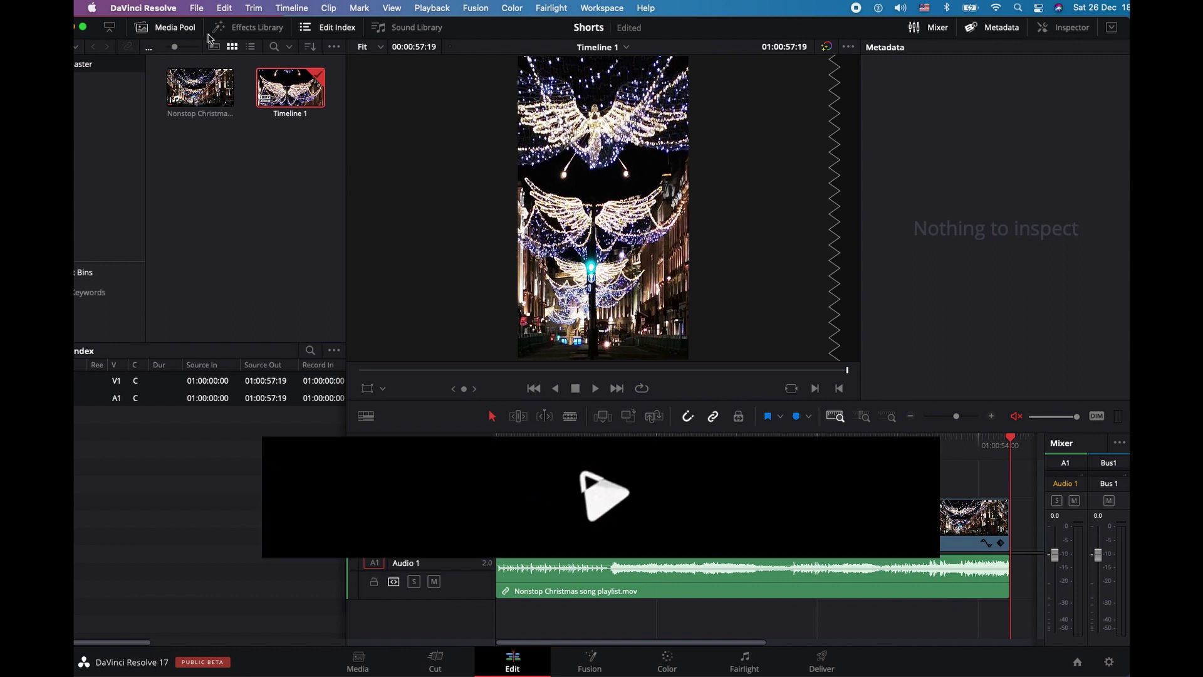
- Quick Export the timeline as H.264 named 'shorts' and start rendering
left_click(196, 7)
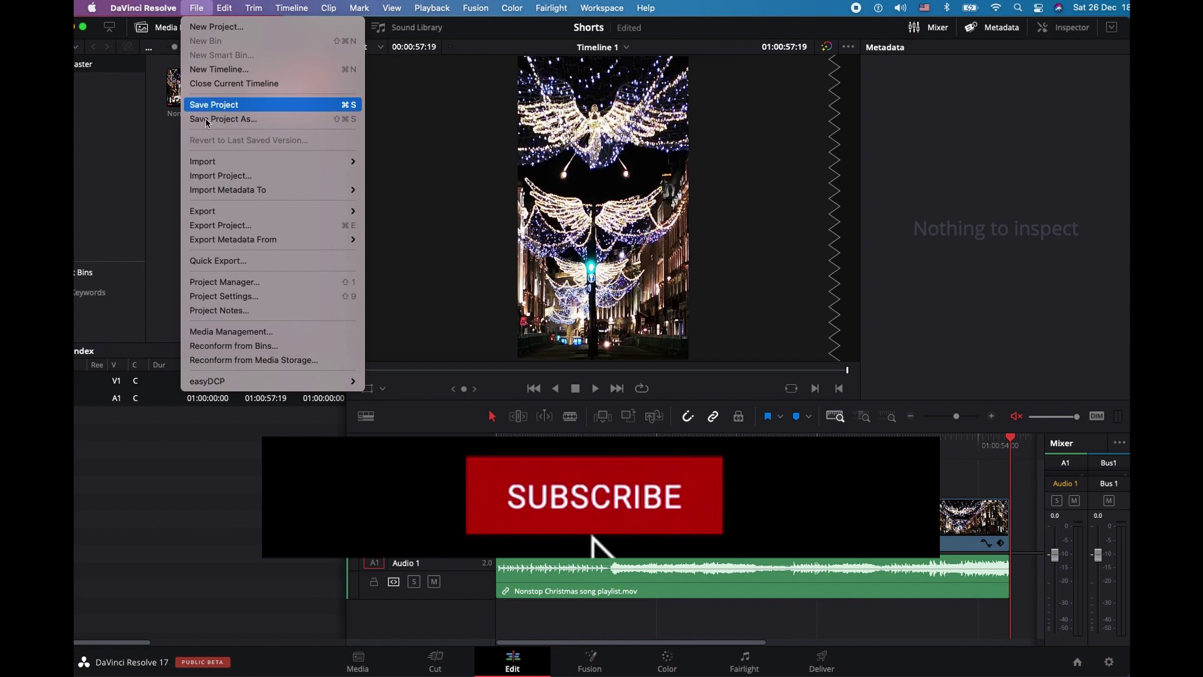
left_click(245, 262)
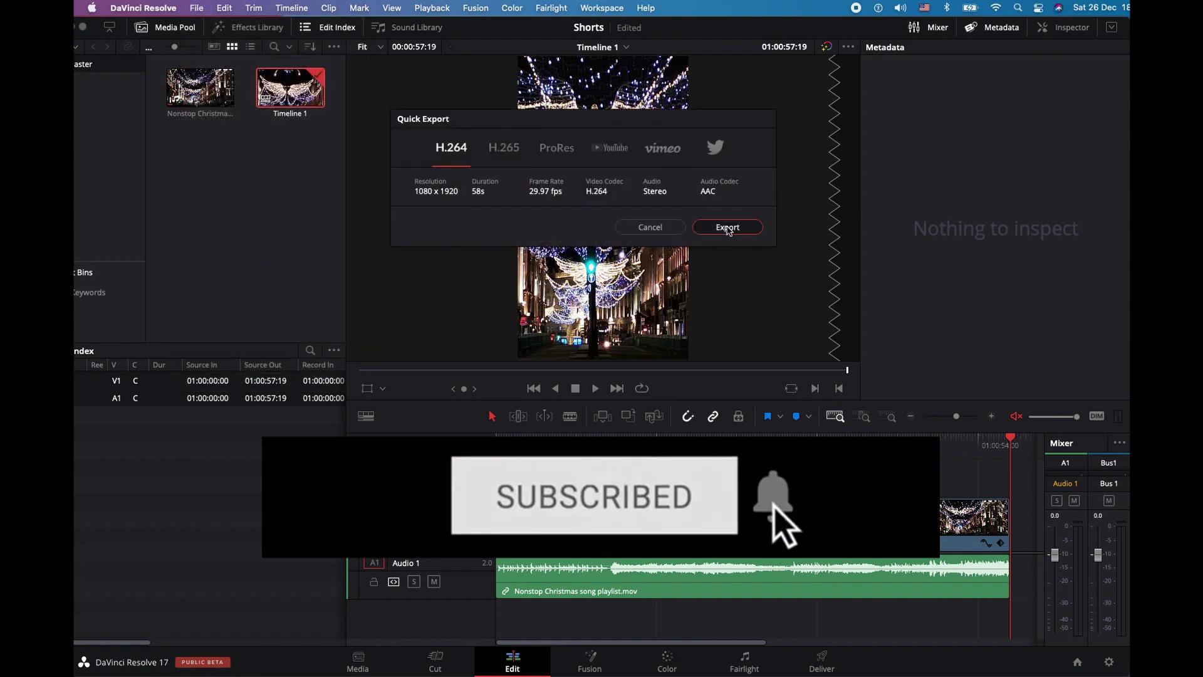
left_click(727, 226)
left_click(881, 392)
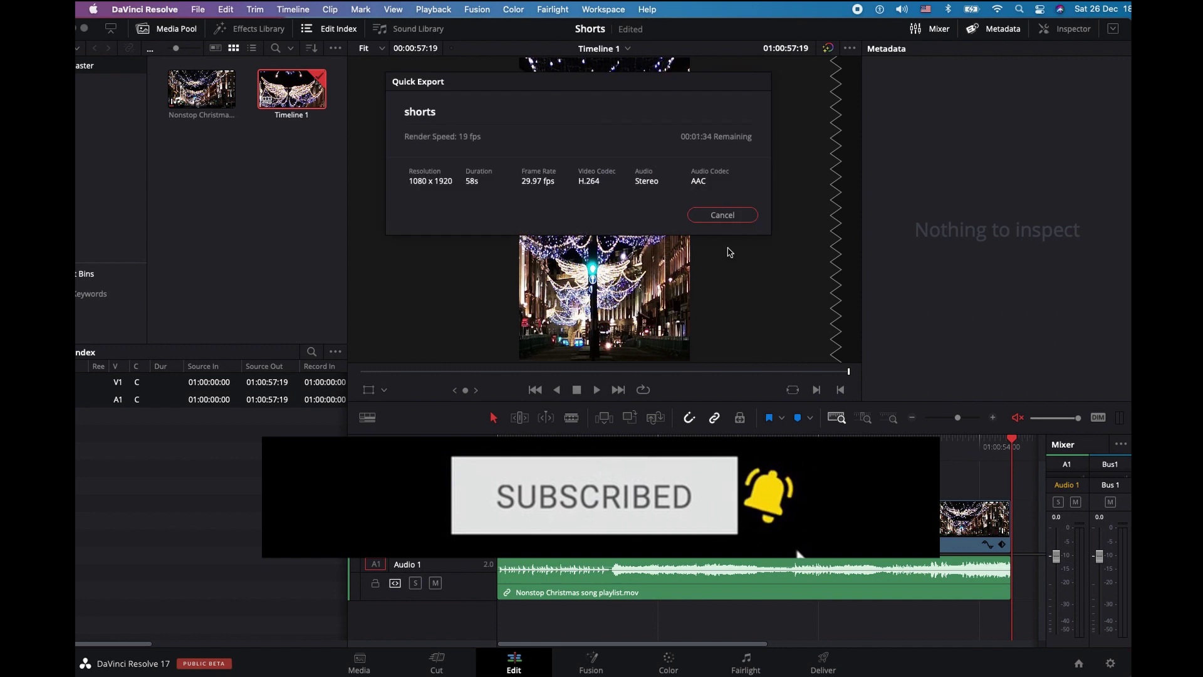